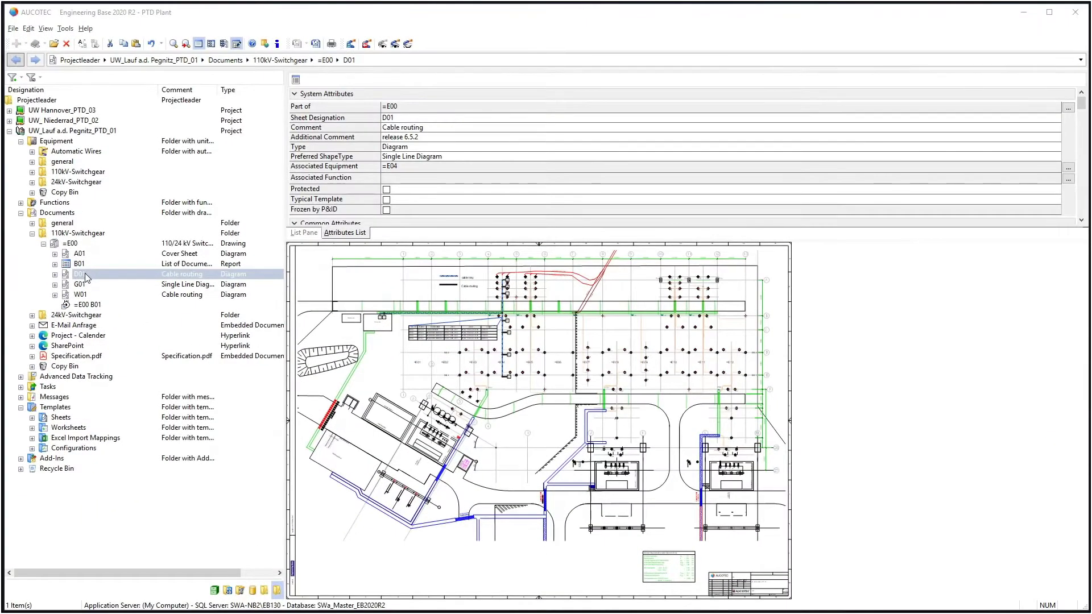
View the G01 and D01 diagrams, then expand 24kV-Switchgear to breaker -Q0's attributes.
{"action": "left_click", "coordinate": [95, 288]}
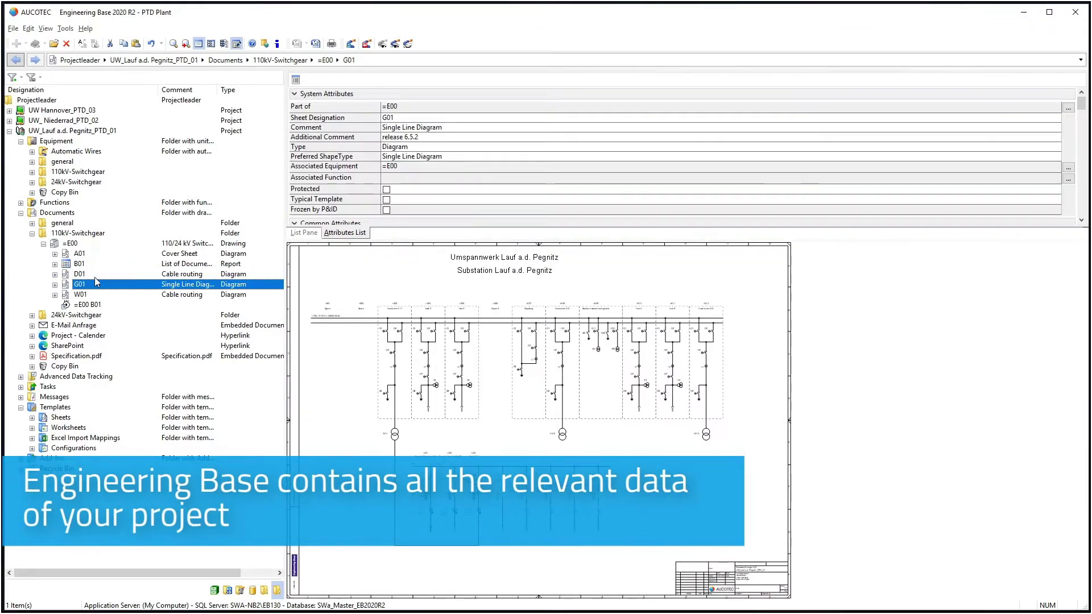
{"action": "left_click", "coordinate": [94, 274]}
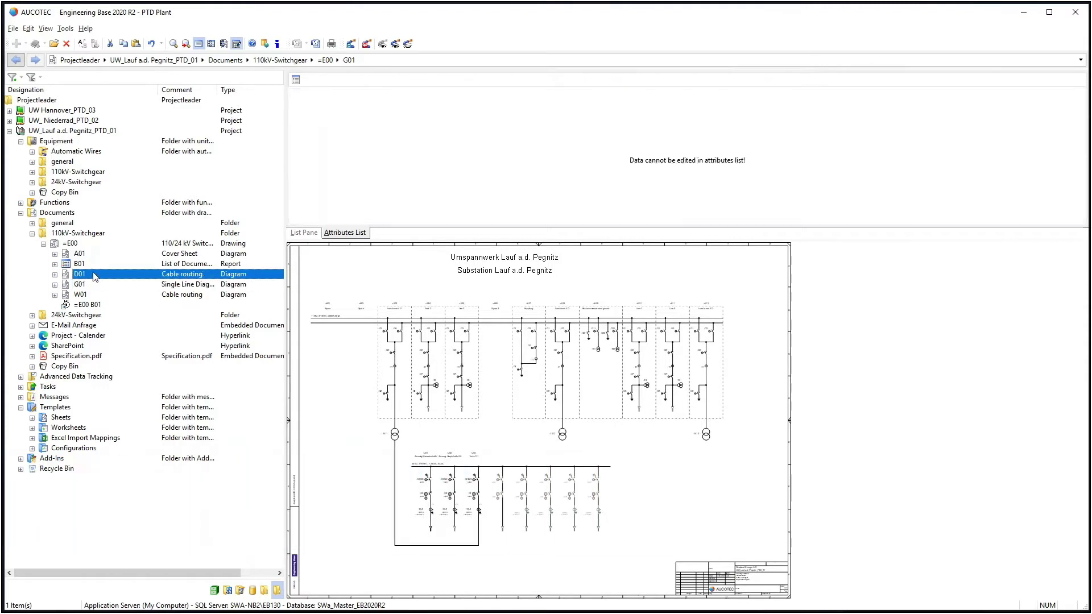
{"action": "left_click", "coordinate": [33, 182]}
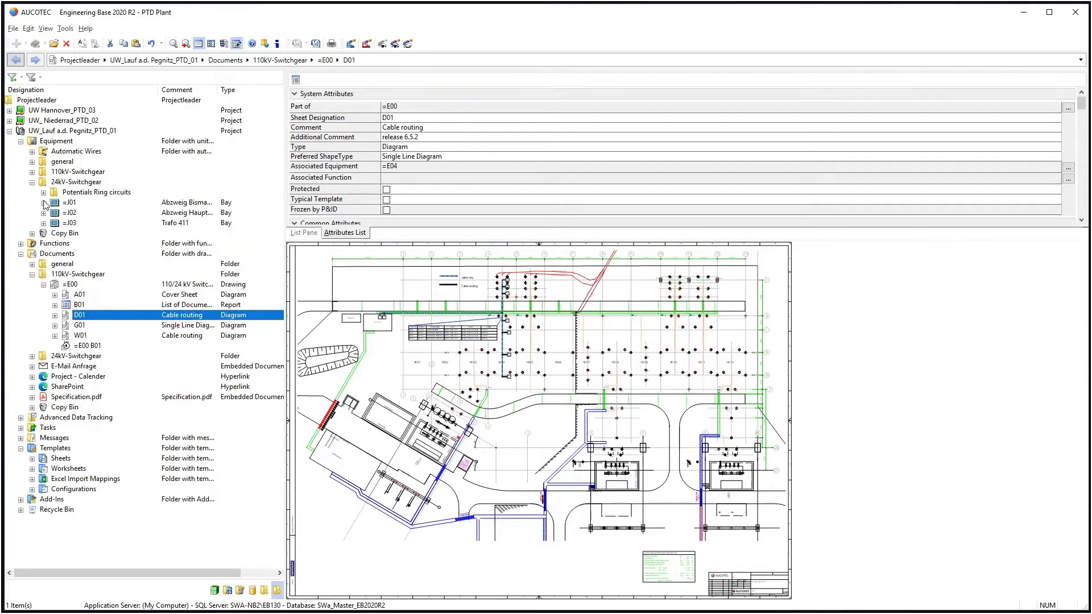
{"action": "left_click", "coordinate": [43, 203]}
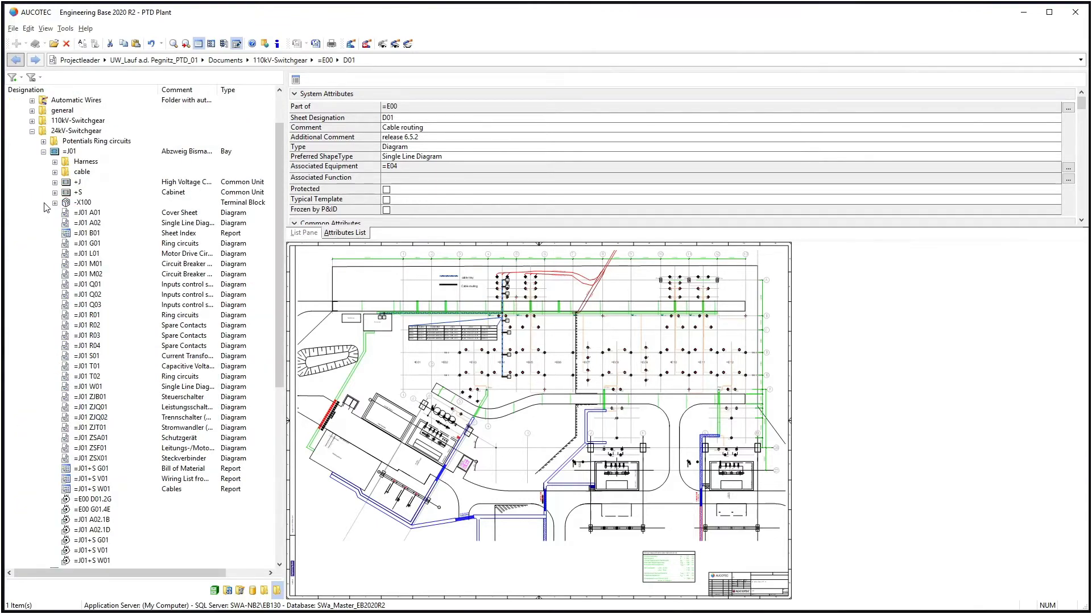
{"action": "left_click", "coordinate": [55, 182]}
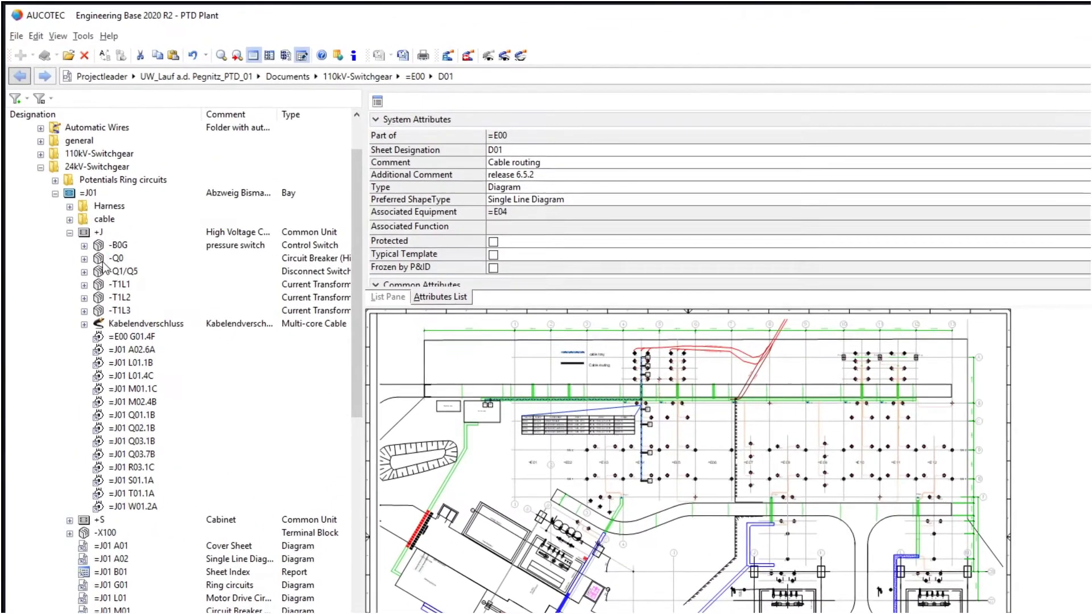
{"action": "left_click", "coordinate": [92, 243]}
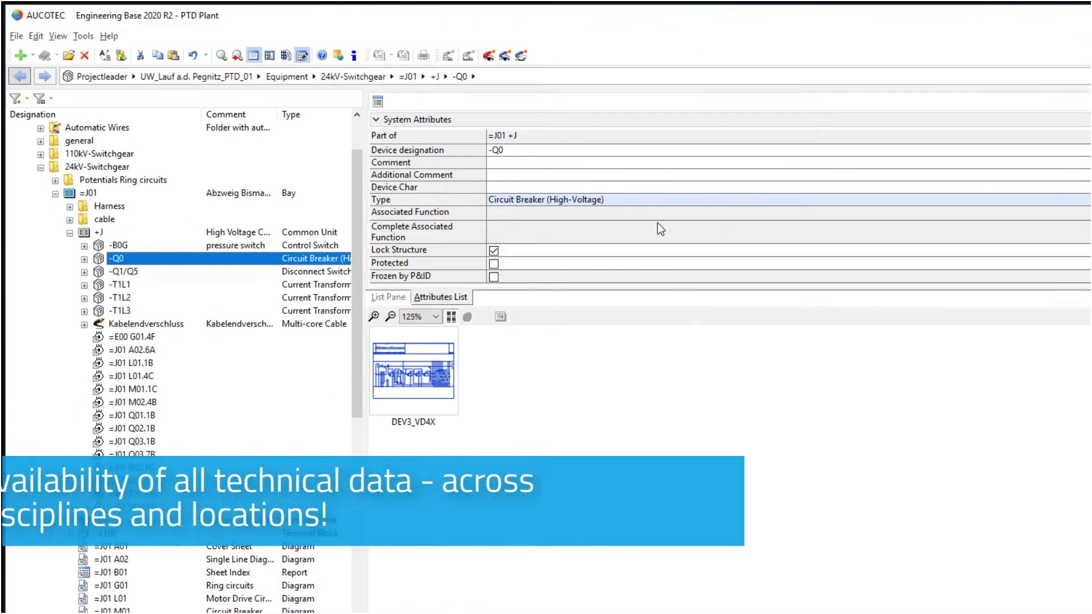
{"action": "scroll", "coordinate": [658, 223], "scroll_direction": "down", "scroll_amount": 2}
{"action": "scroll", "coordinate": [658, 222], "scroll_direction": "down", "scroll_amount": 2}
{"action": "scroll", "coordinate": [658, 223], "scroll_direction": "down", "scroll_amount": 1}
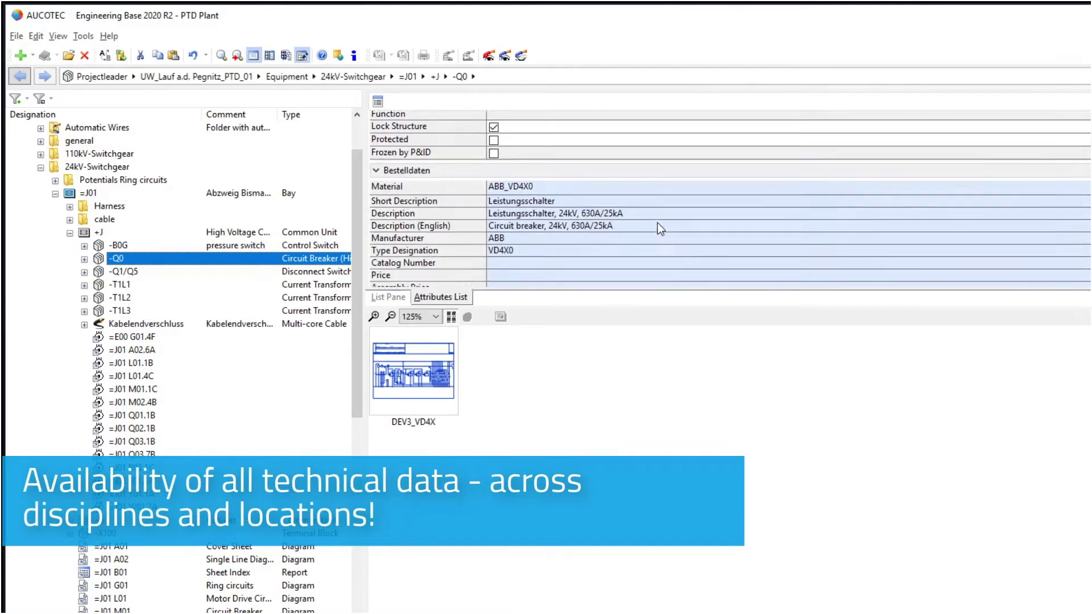
{"action": "scroll", "coordinate": [659, 222], "scroll_direction": "down", "scroll_amount": 1}
{"action": "scroll", "coordinate": [658, 222], "scroll_direction": "down", "scroll_amount": 1}
{"action": "scroll", "coordinate": [659, 223], "scroll_direction": "down", "scroll_amount": 1}
{"action": "scroll", "coordinate": [657, 222], "scroll_direction": "down", "scroll_amount": 2}
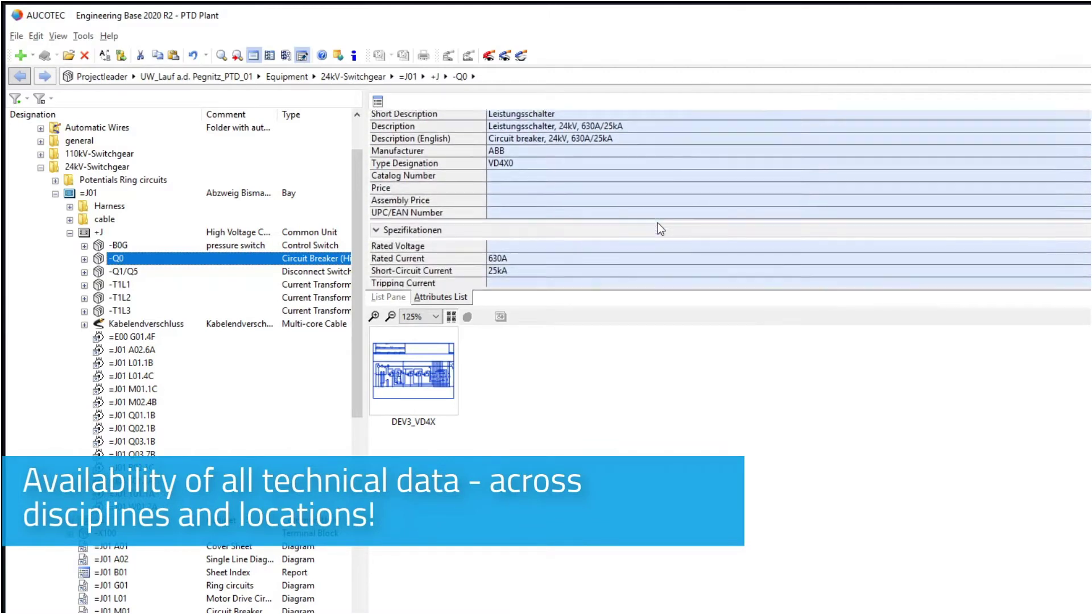
{"action": "scroll", "coordinate": [658, 223], "scroll_direction": "up", "scroll_amount": 1}
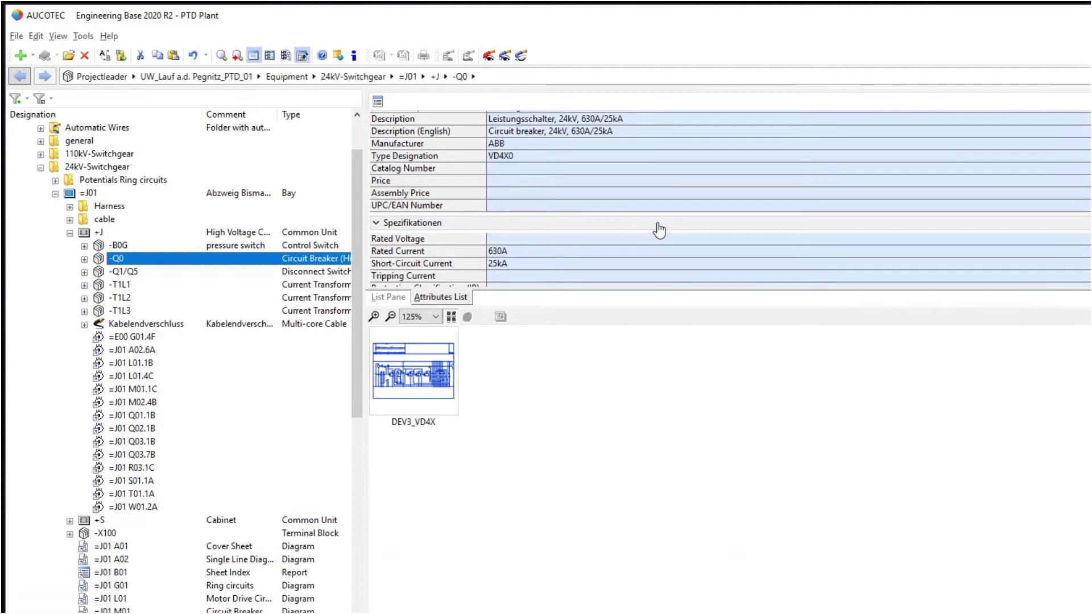
{"action": "left_click", "coordinate": [568, 156]}
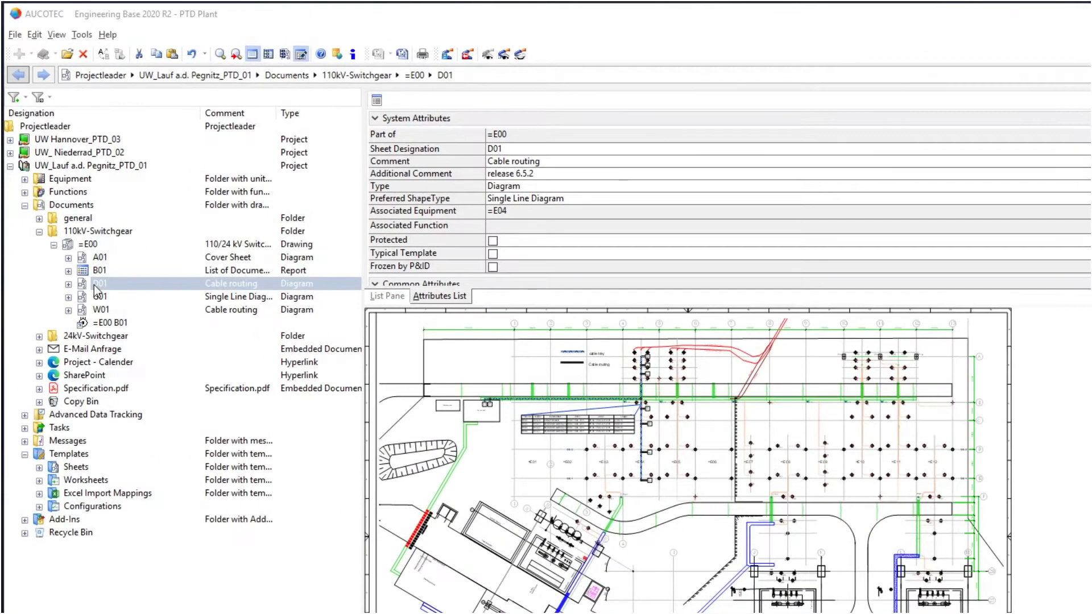
Show the project calendar, a SharePoint library folder, and Specification.pdf with its attributes and preview.
{"action": "left_click", "coordinate": [112, 366]}
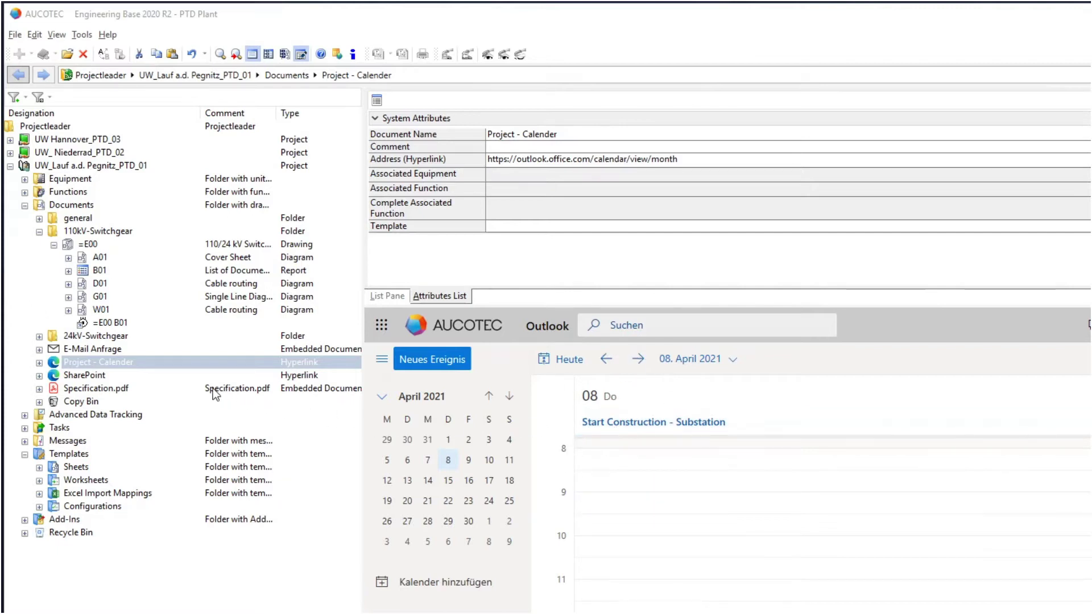
{"action": "double_click", "coordinate": [126, 367]}
{"action": "left_click", "coordinate": [104, 375]}
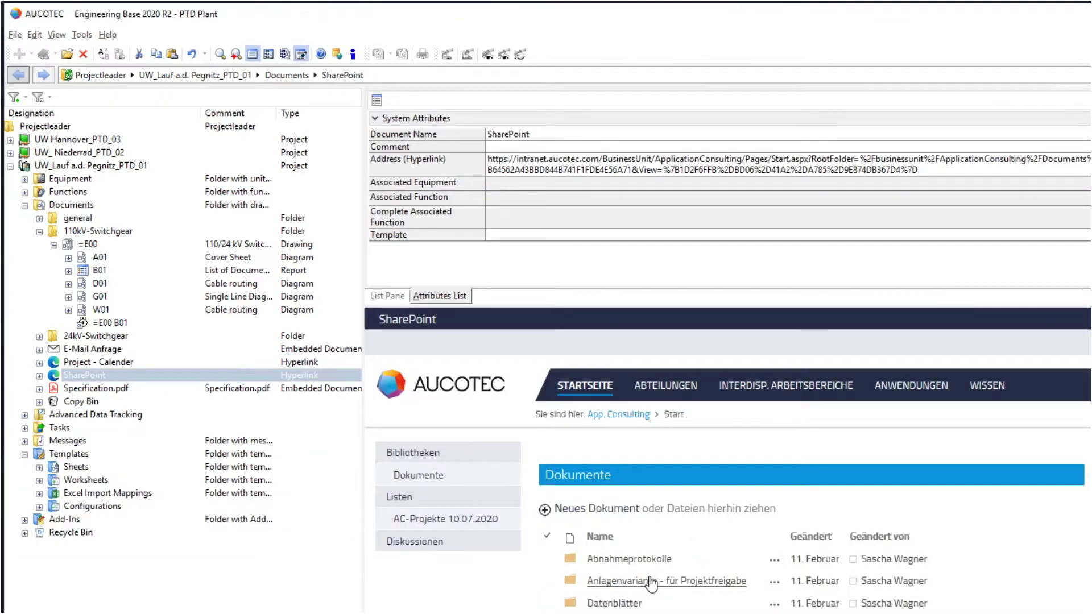
{"action": "left_click", "coordinate": [651, 584]}
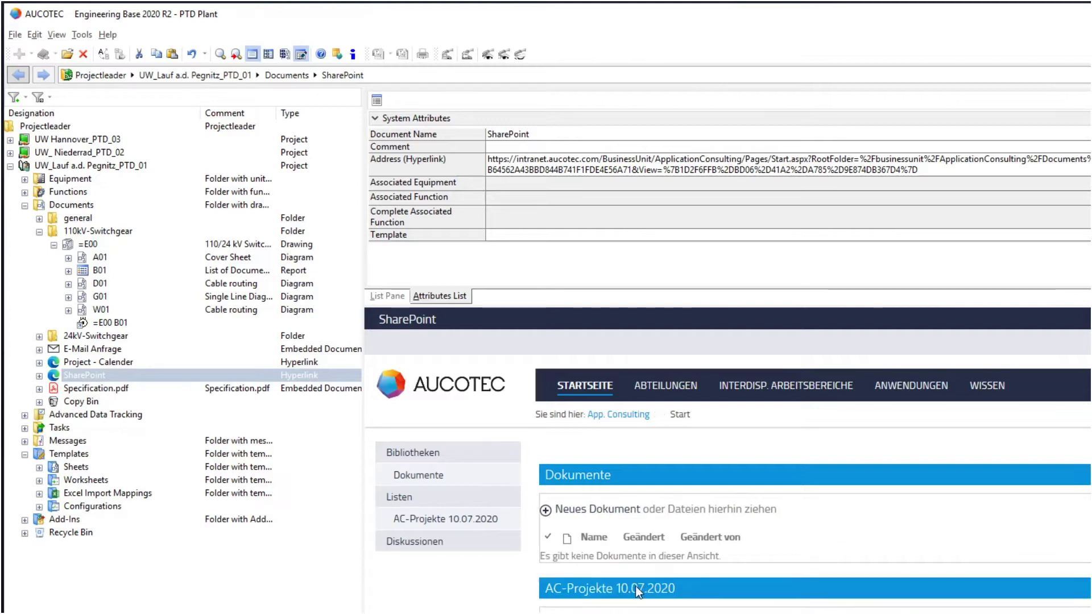
{"action": "left_click", "coordinate": [169, 387]}
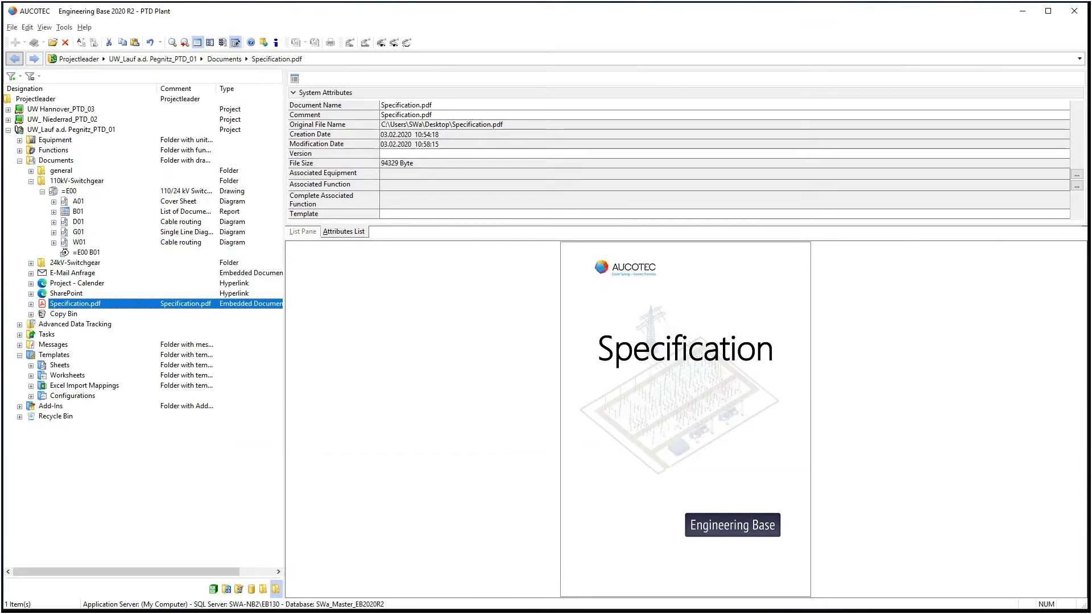
In 24kV-Switchgear's Purchase Order EVU worksheet, change row 1's Menge to 45, then close the workbook.
{"action": "left_click", "coordinate": [78, 222]}
{"action": "left_click", "coordinate": [21, 141]}
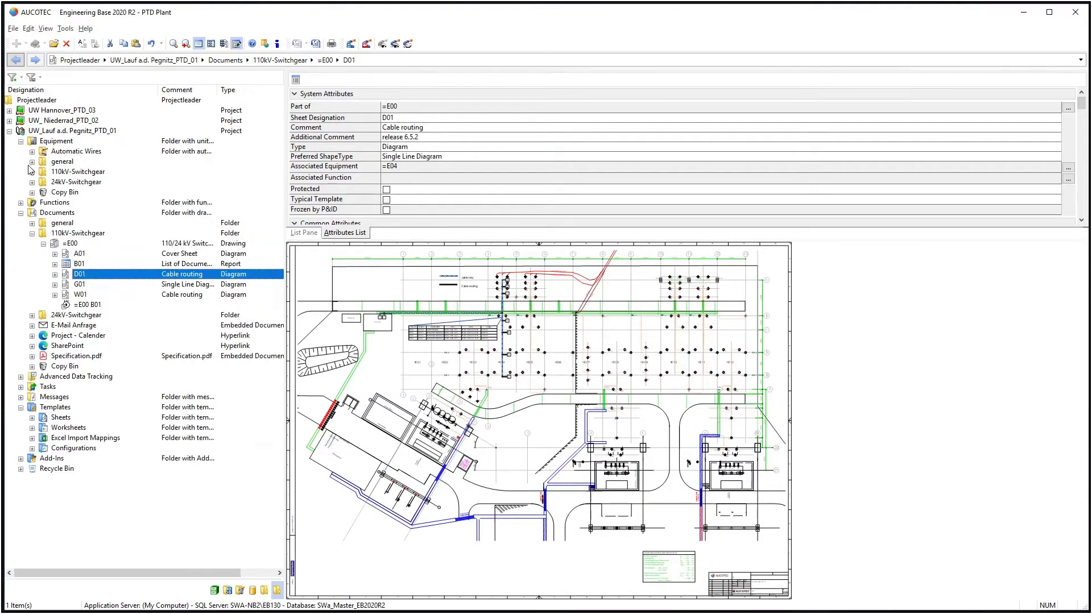
{"action": "right_click", "coordinate": [78, 183]}
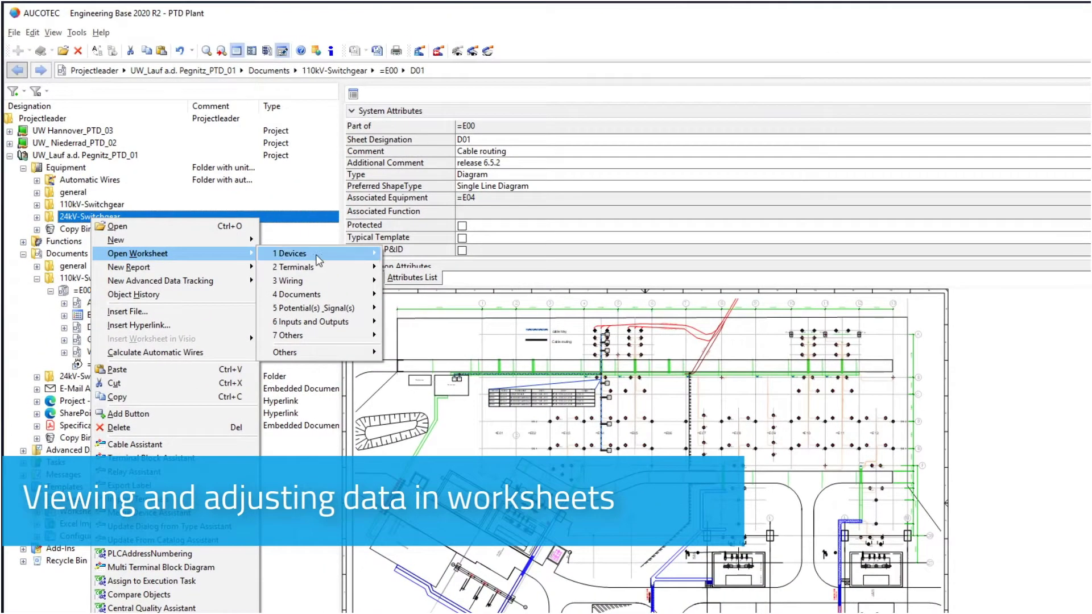
{"action": "mouse_move", "coordinate": [320, 254]}
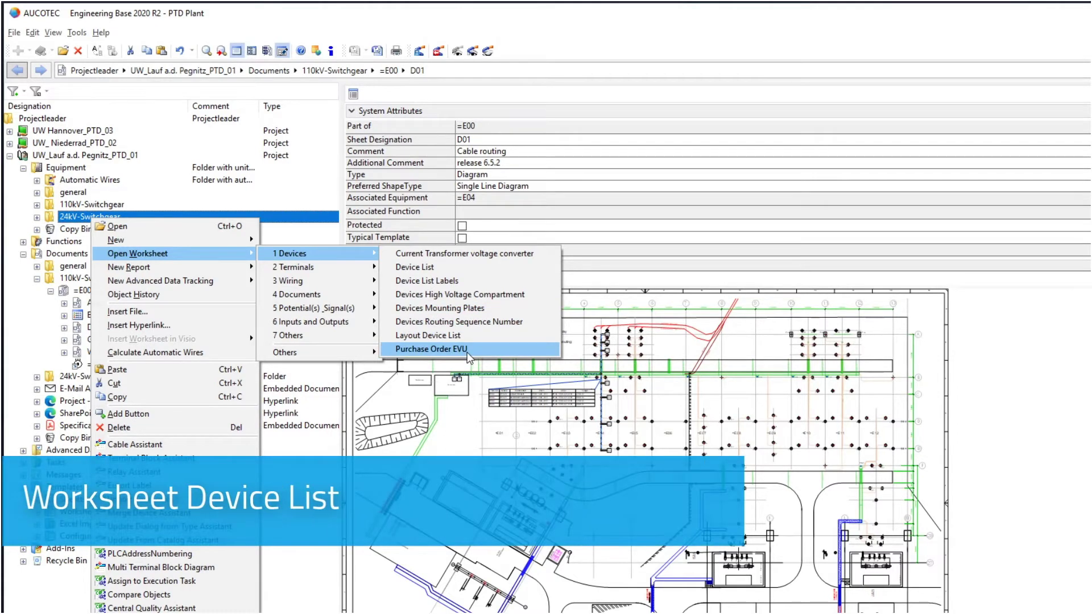
{"action": "left_click", "coordinate": [467, 352]}
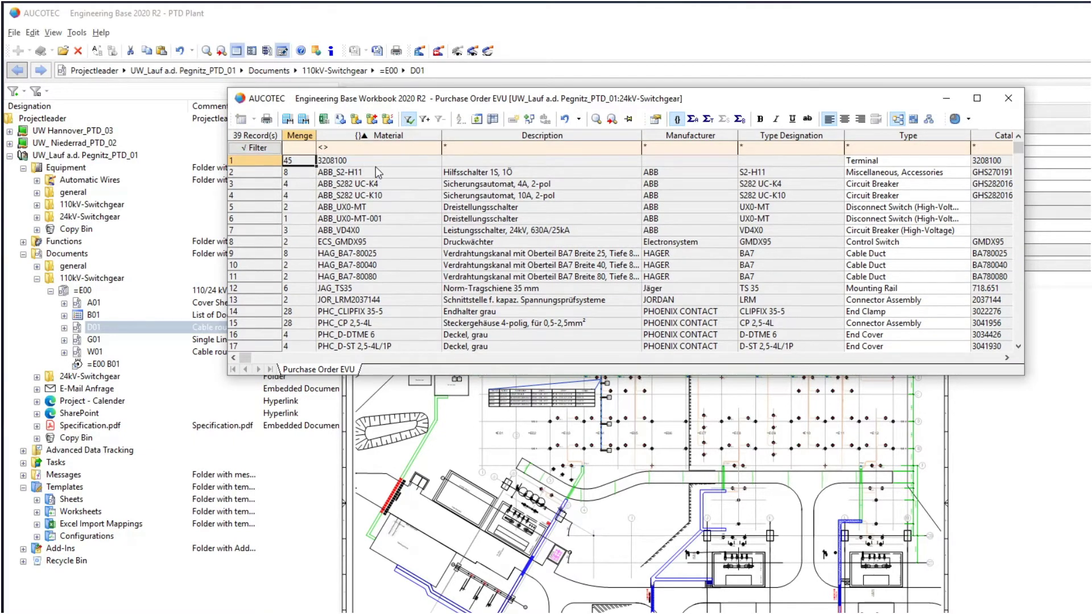
{"action": "left_click", "coordinate": [297, 161]}
{"action": "type", "text": "45"}
{"action": "left_click", "coordinate": [1007, 100]}
{"action": "left_click", "coordinate": [94, 329]}
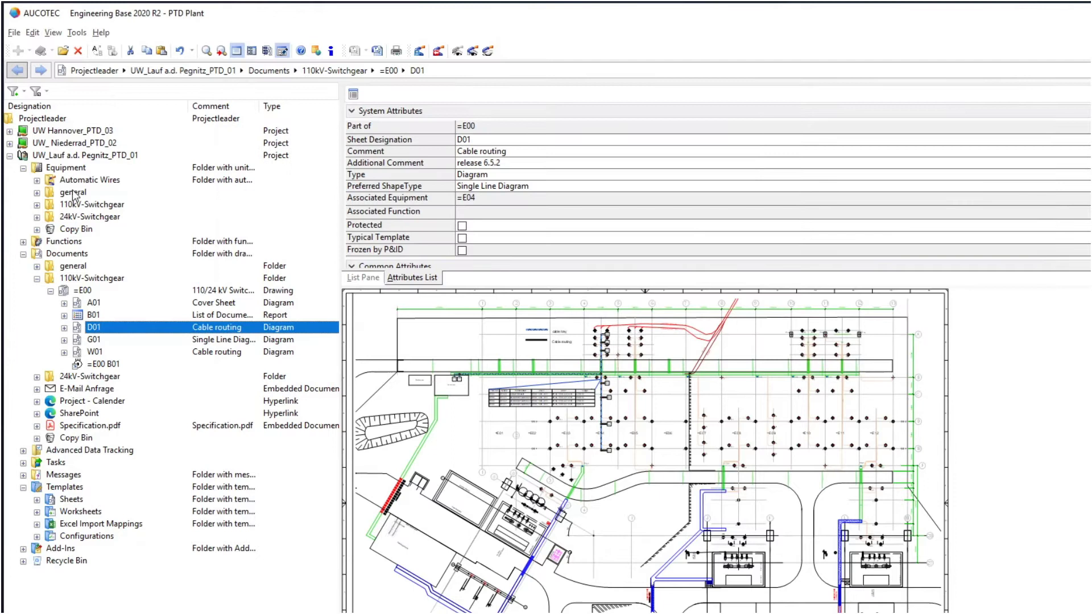
Open the 54-record Cable List EVU worksheet, select cable -W102, and start the Excel export.
{"action": "right_click", "coordinate": [68, 169]}
{"action": "mouse_move", "coordinate": [108, 191]}
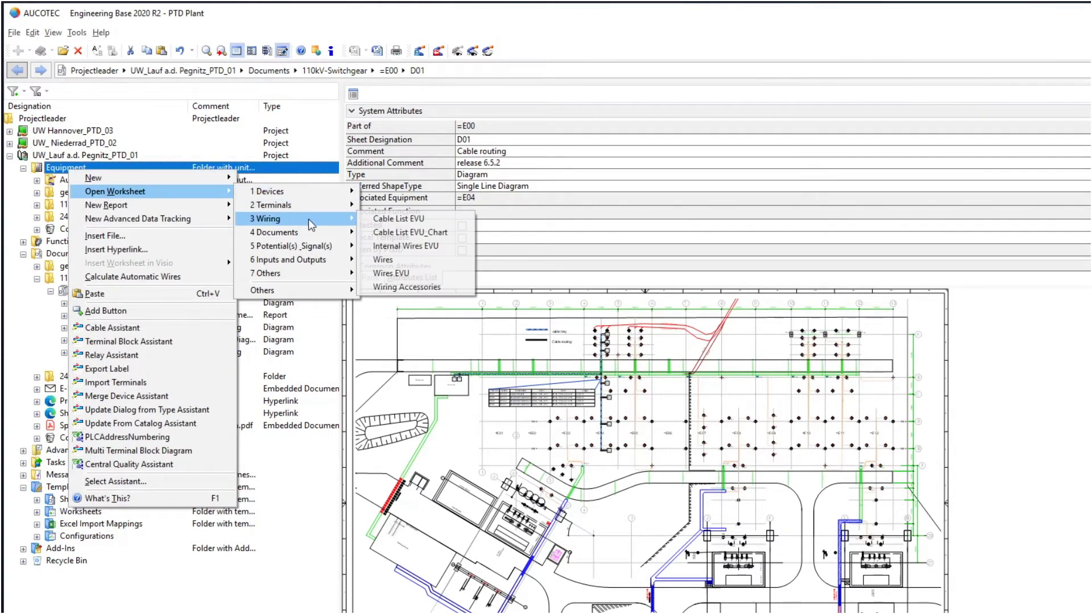
{"action": "mouse_move", "coordinate": [261, 218]}
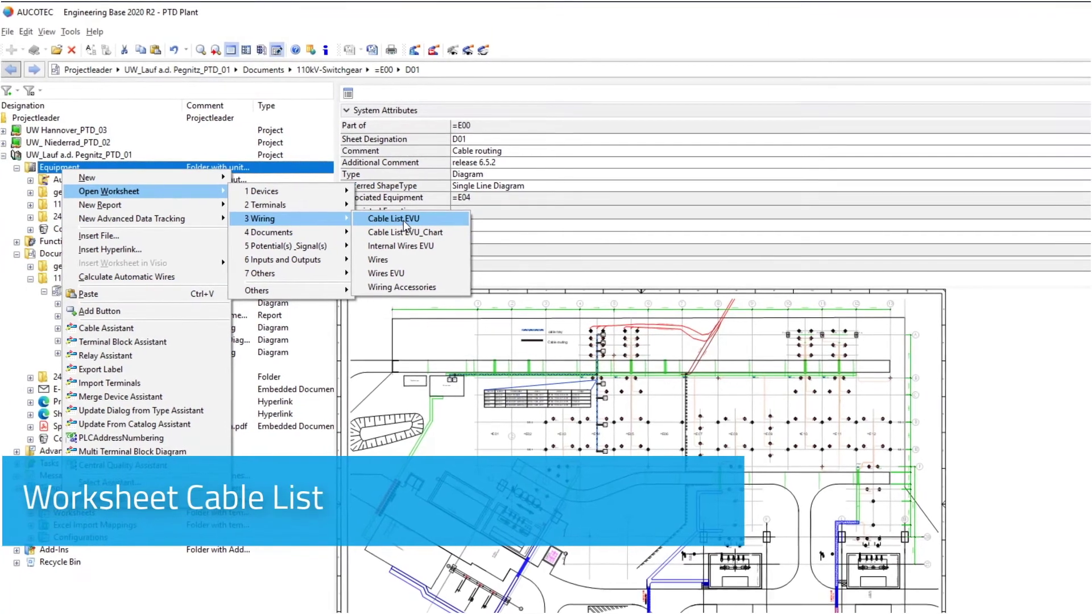
{"action": "left_click", "coordinate": [404, 220]}
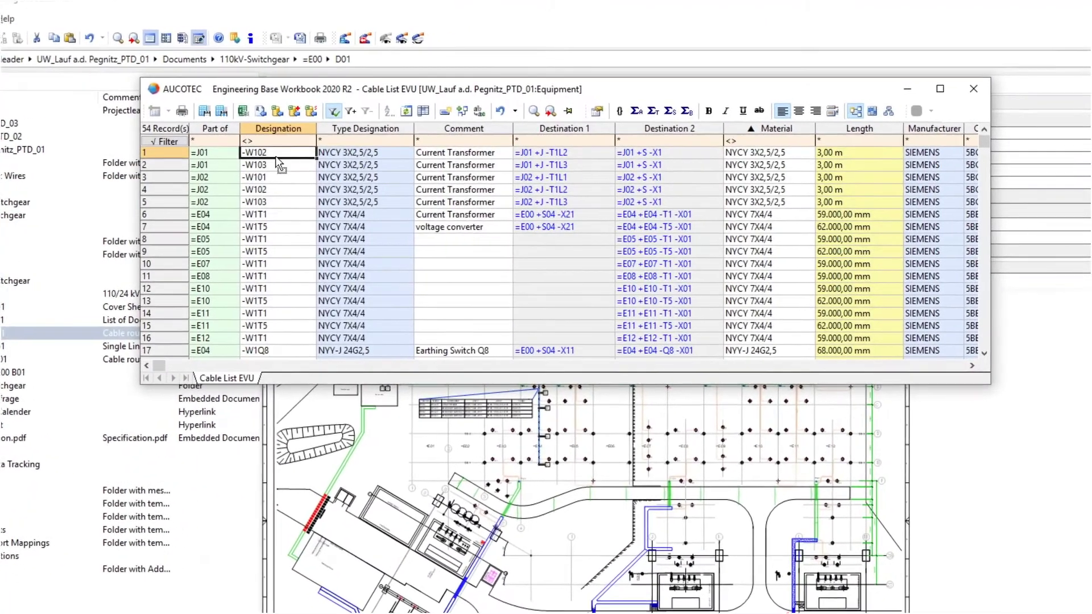
{"action": "left_click", "coordinate": [272, 161]}
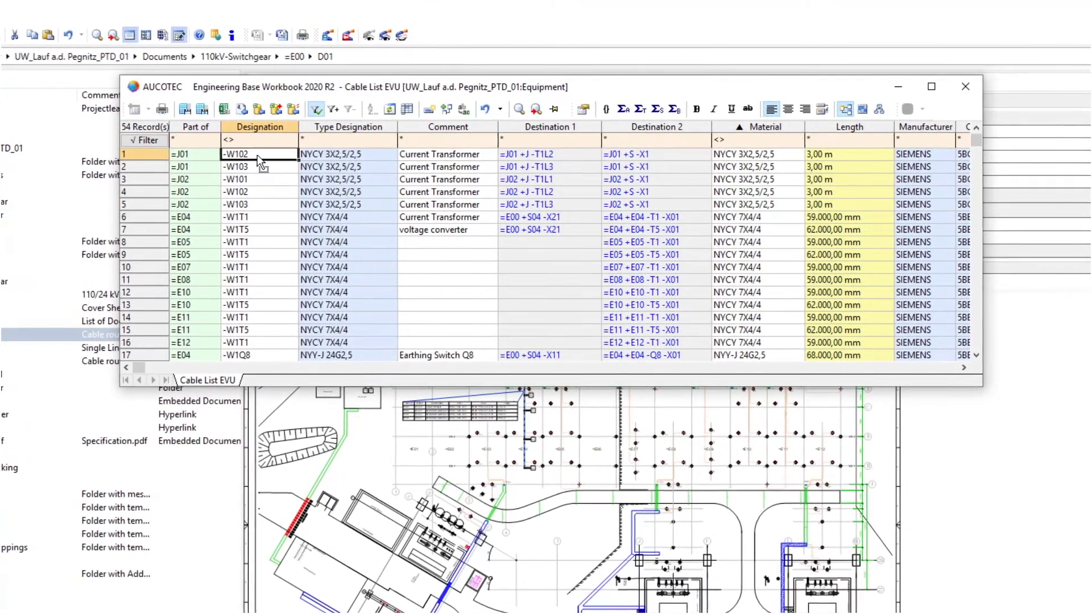
{"action": "left_click", "coordinate": [341, 168]}
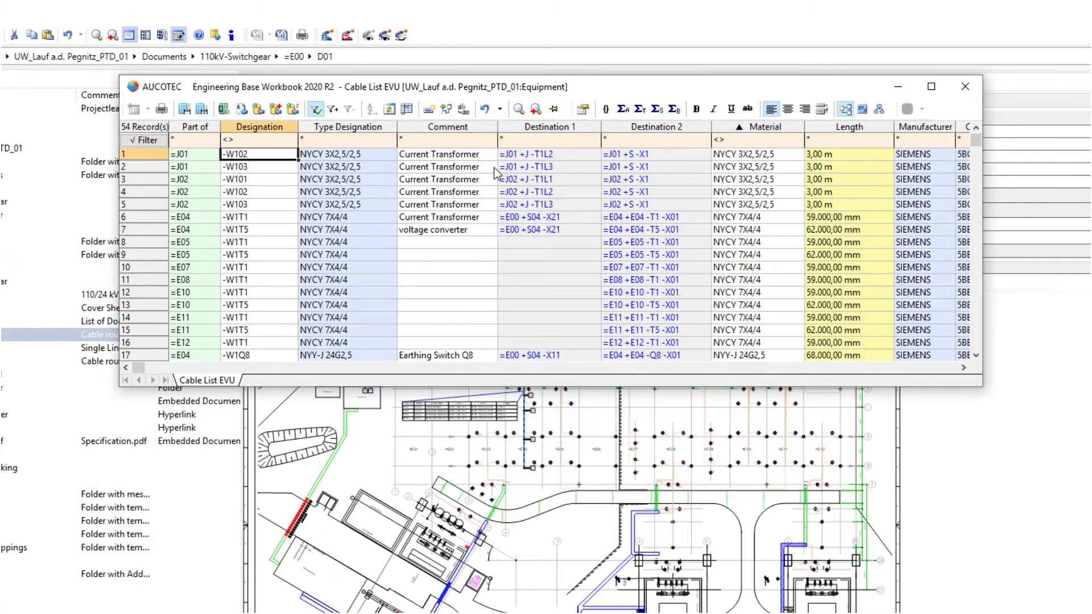
{"action": "left_click", "coordinate": [226, 112]}
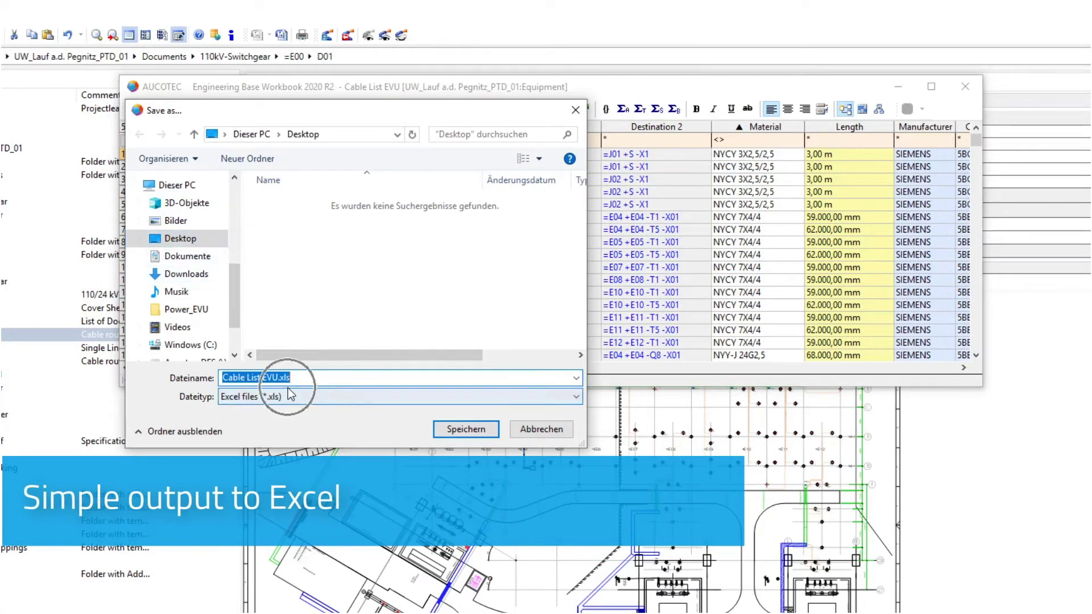
Save as Cable List EVU.xls, review the workbook in Excel, and close Excel.
{"action": "left_click", "coordinate": [454, 429]}
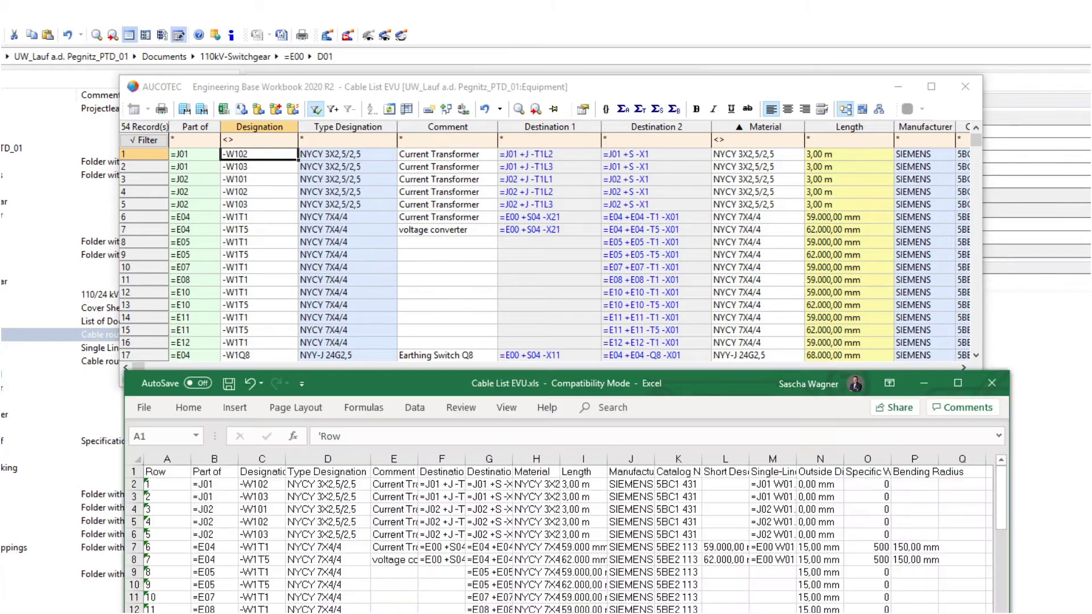
{"action": "left_click", "coordinate": [270, 486]}
{"action": "left_click", "coordinate": [991, 383]}
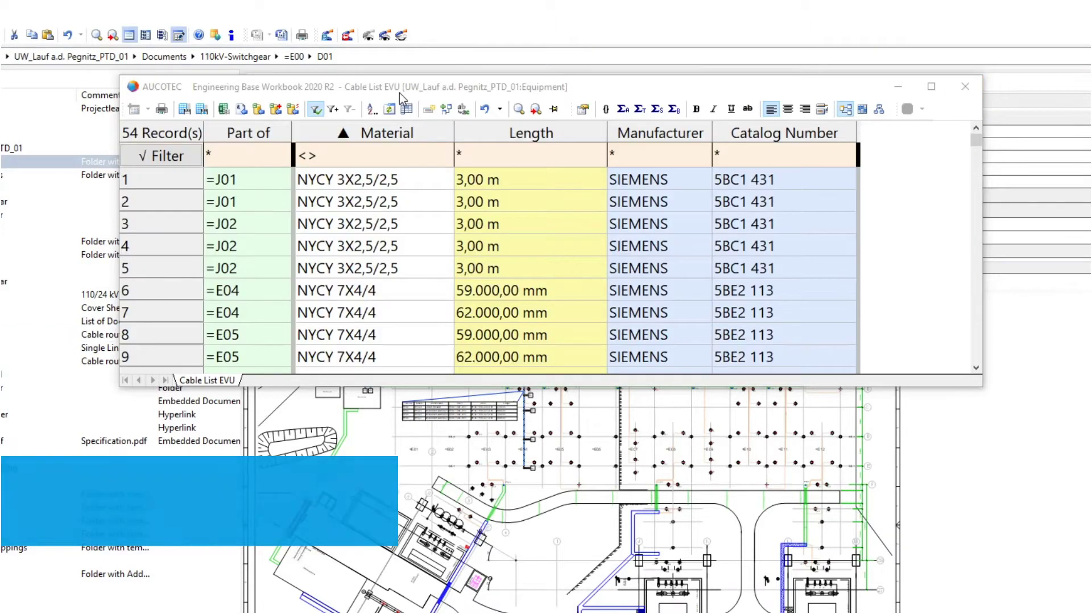
Count cables per Material, sum the Length column per group, and widen the Material column.
{"action": "left_click", "coordinate": [406, 133]}
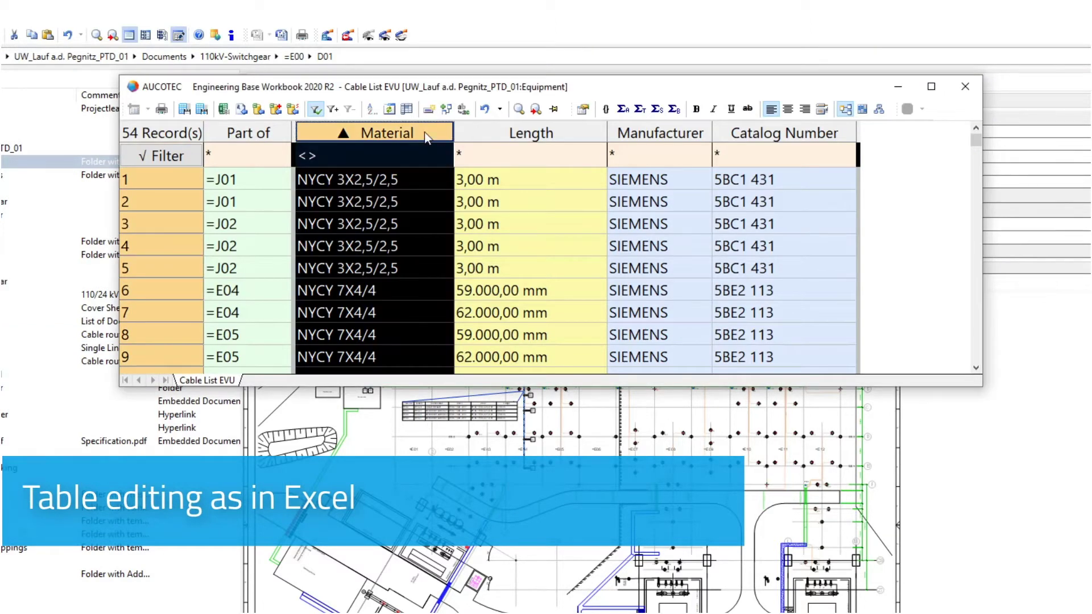
{"action": "left_click", "coordinate": [606, 110]}
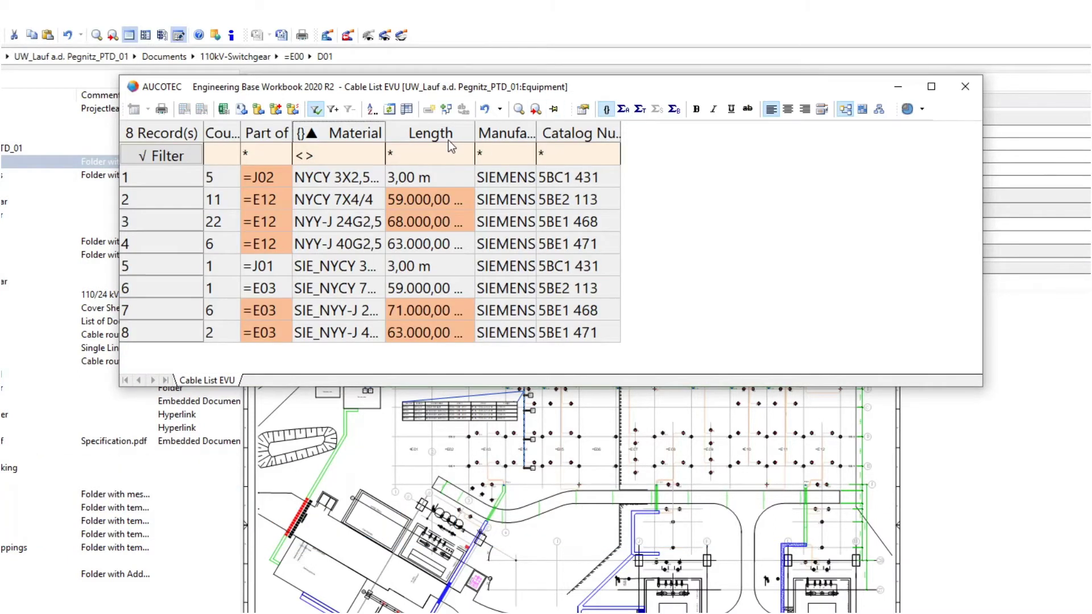
{"action": "left_click", "coordinate": [453, 132]}
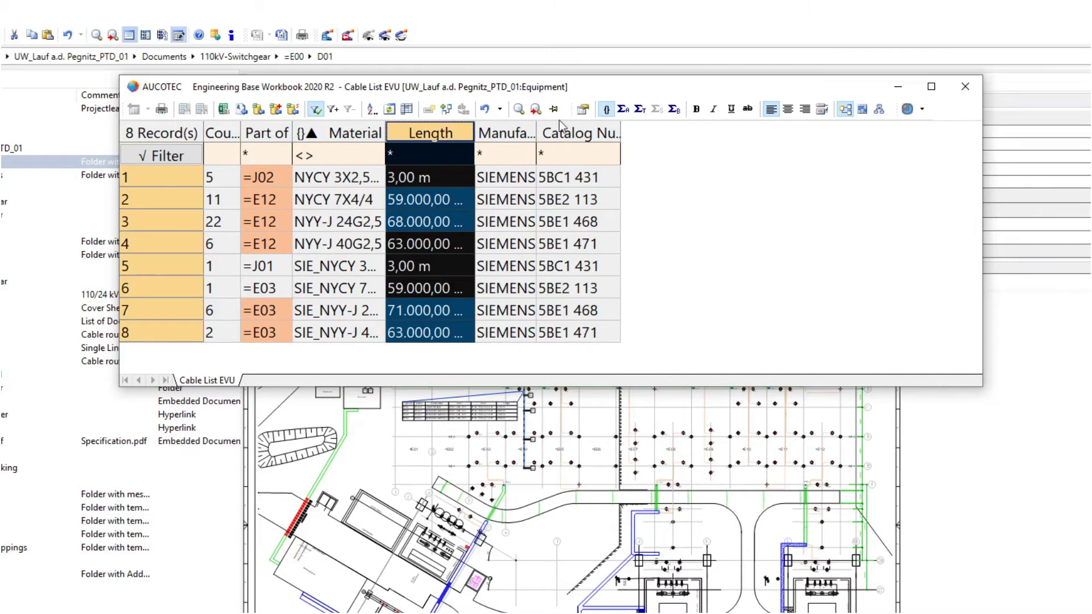
{"action": "right_click", "coordinate": [462, 133]}
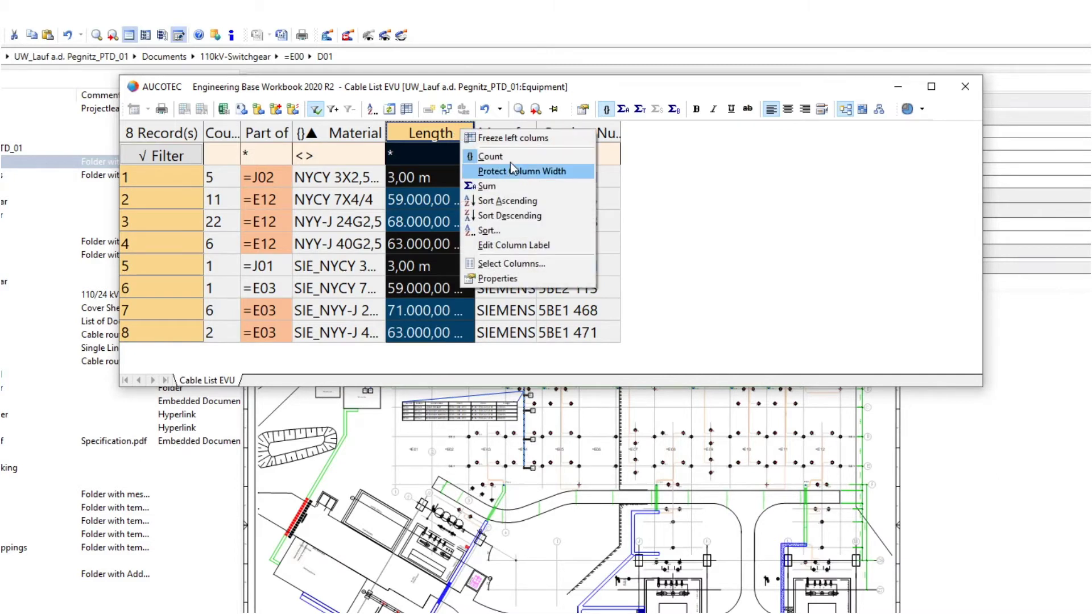
{"action": "left_click", "coordinate": [510, 185]}
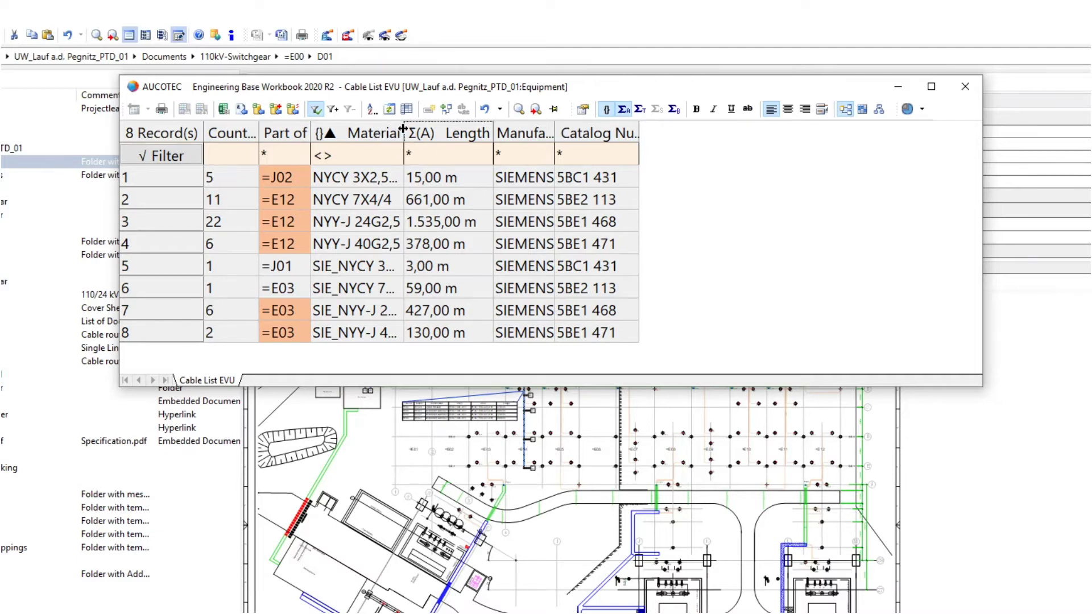
{"action": "left_click_drag", "start_coordinate": [404, 130], "coordinate": [626, 129]}
{"action": "left_click", "coordinate": [423, 129]}
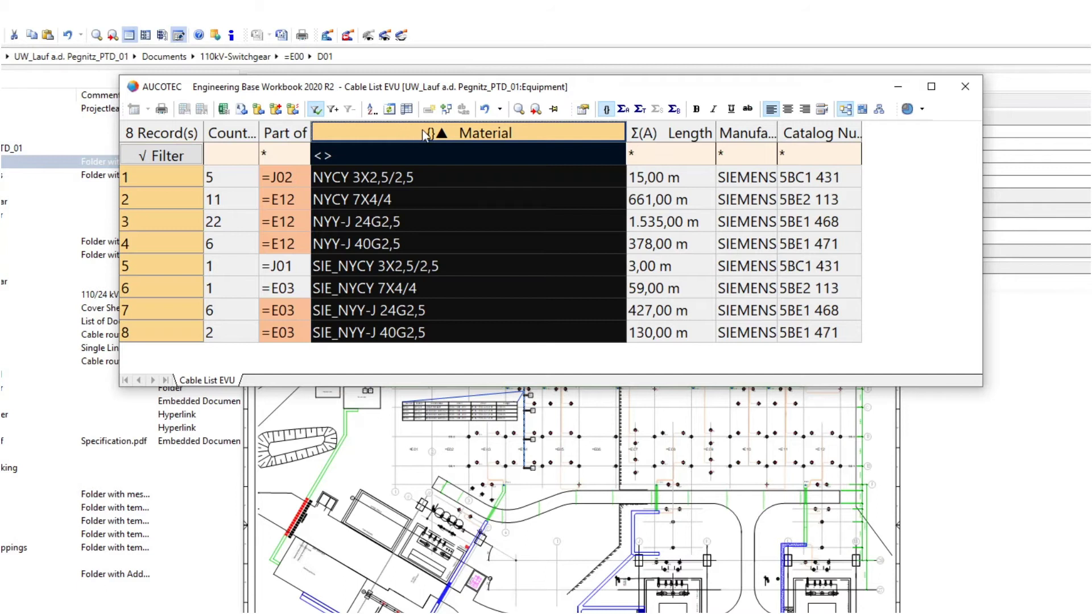
Set the Counted chart's type to Pie Chart in the chart configuration.
{"action": "left_click", "coordinate": [909, 108]}
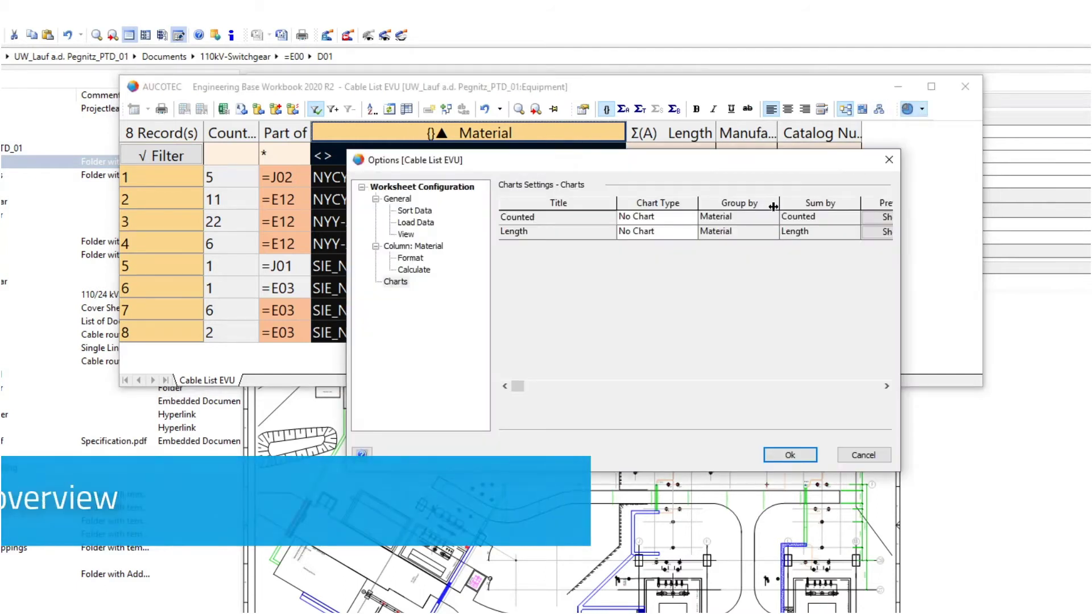
{"action": "left_click", "coordinate": [690, 219]}
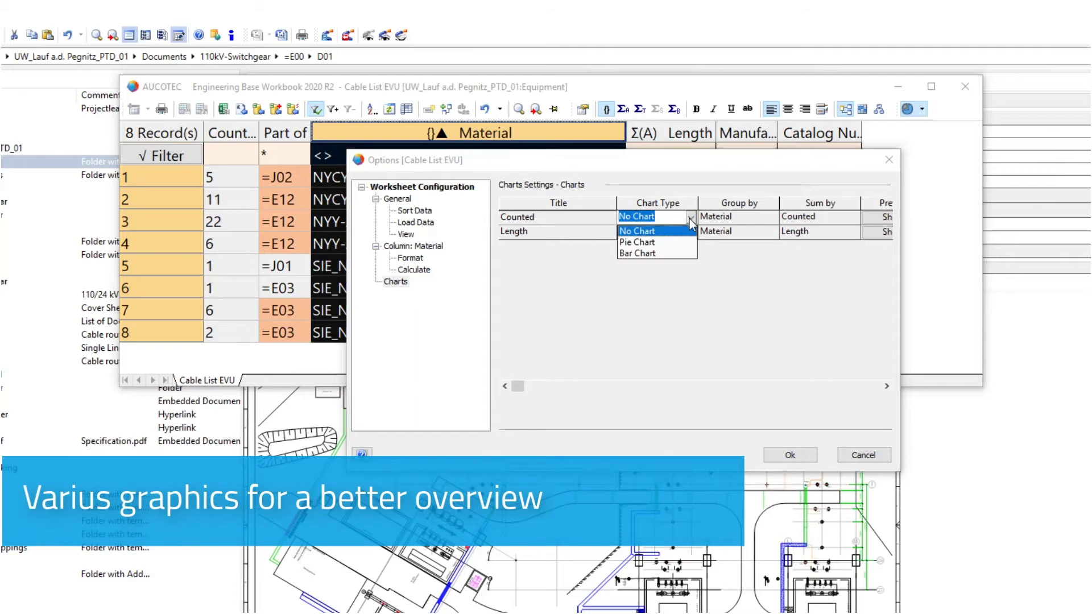
{"action": "left_click", "coordinate": [663, 243]}
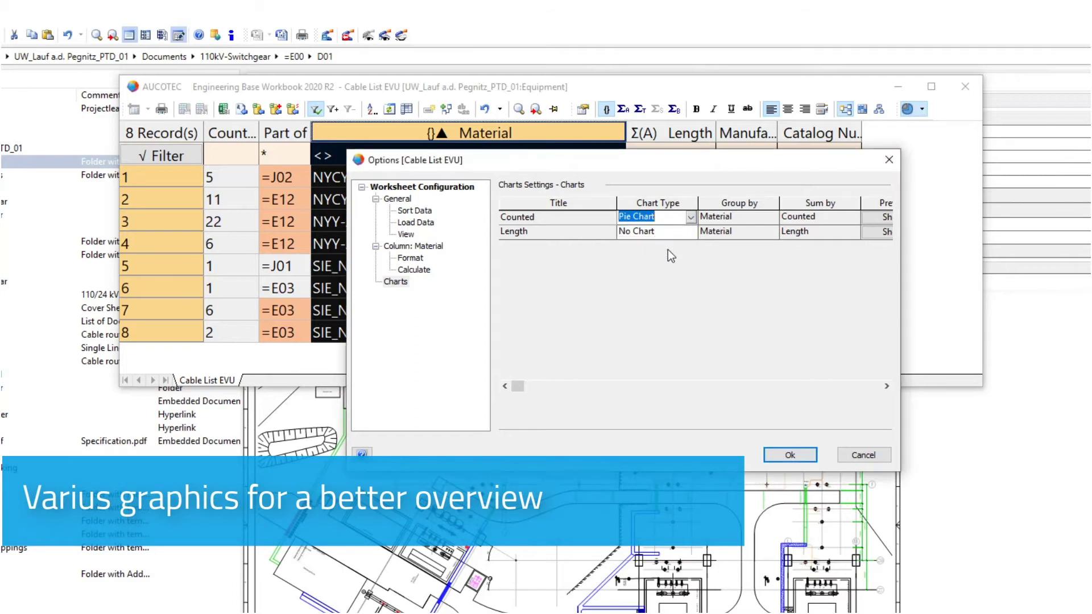
{"action": "left_click", "coordinate": [872, 215]}
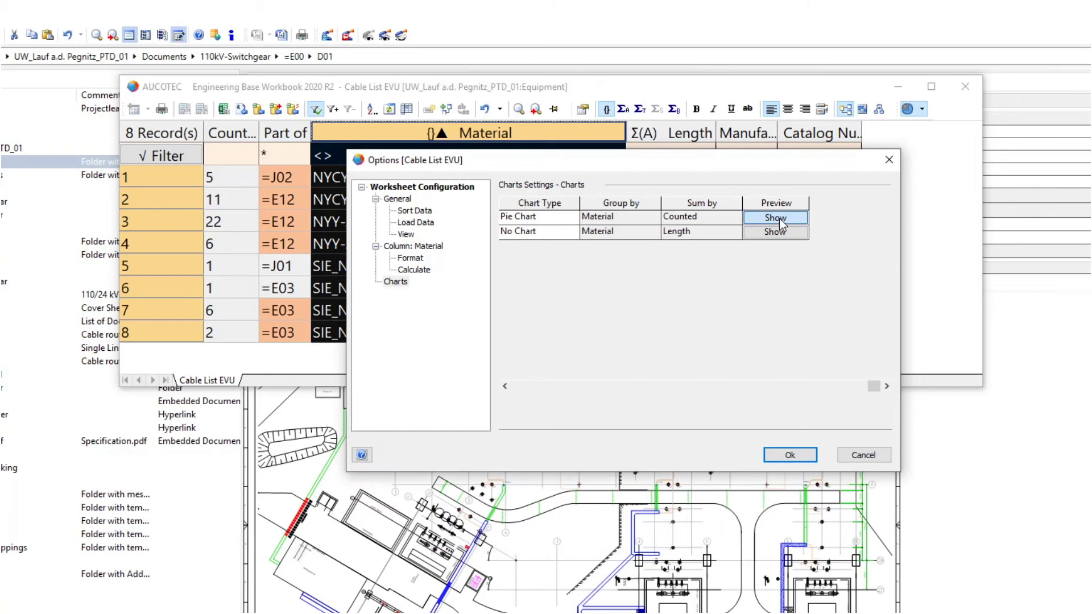
Preview the Counted pie chart, confirm the chart settings, and close the cable worksheet.
{"action": "left_click", "coordinate": [776, 218]}
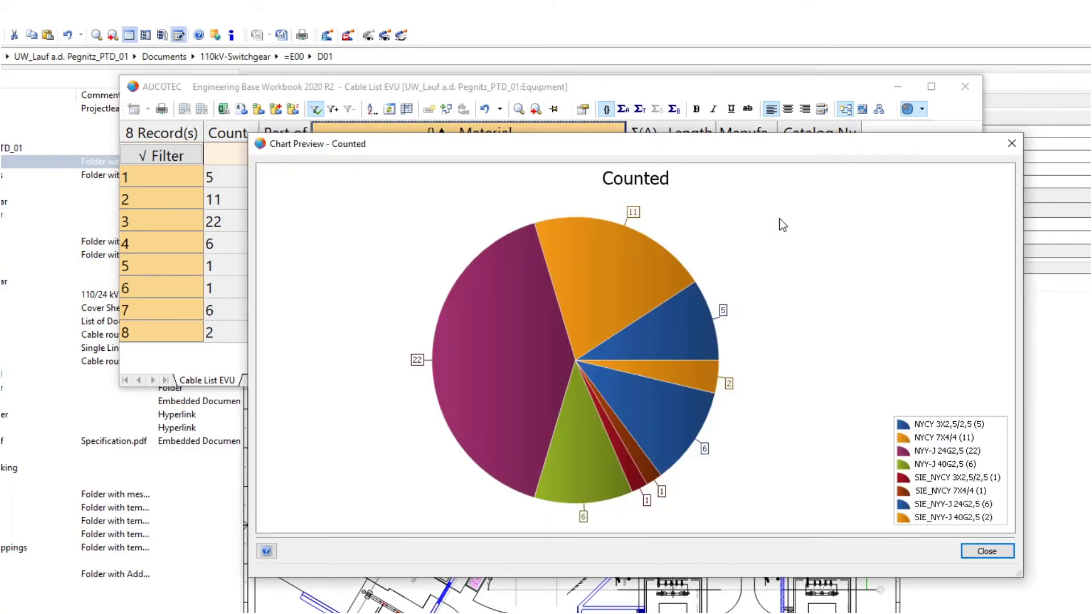
{"action": "left_click", "coordinate": [622, 258]}
{"action": "left_click", "coordinate": [946, 442]}
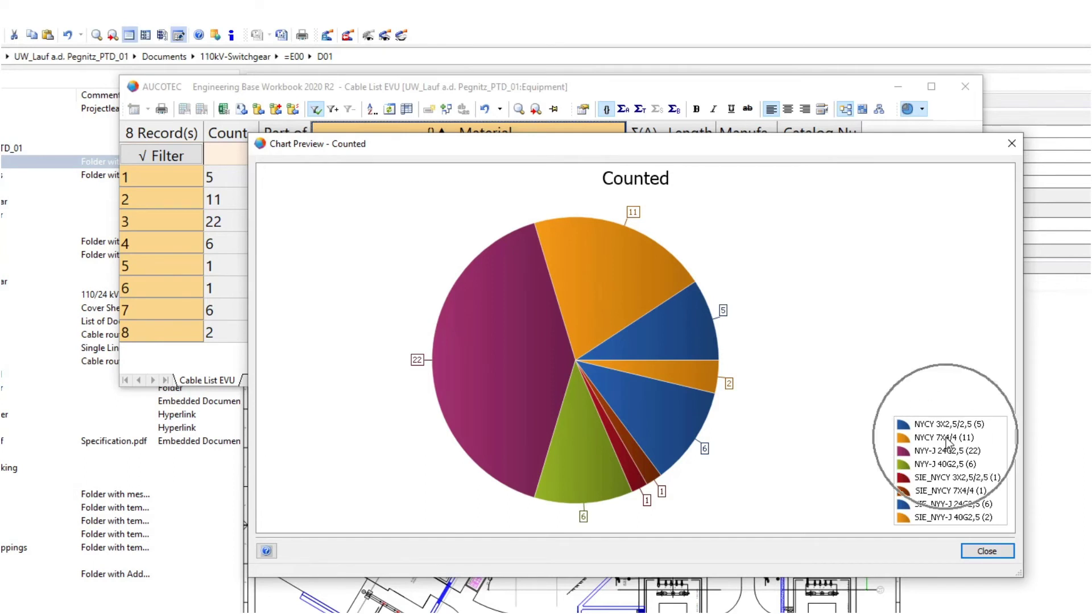
{"action": "left_click", "coordinate": [978, 554]}
{"action": "left_click", "coordinate": [789, 456]}
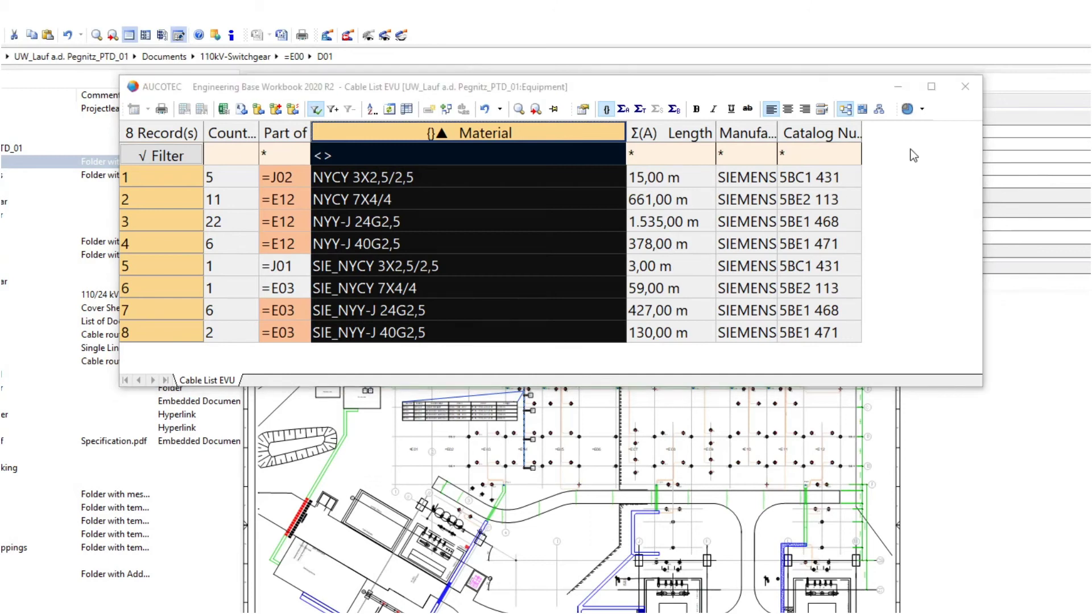
{"action": "left_click", "coordinate": [965, 86]}
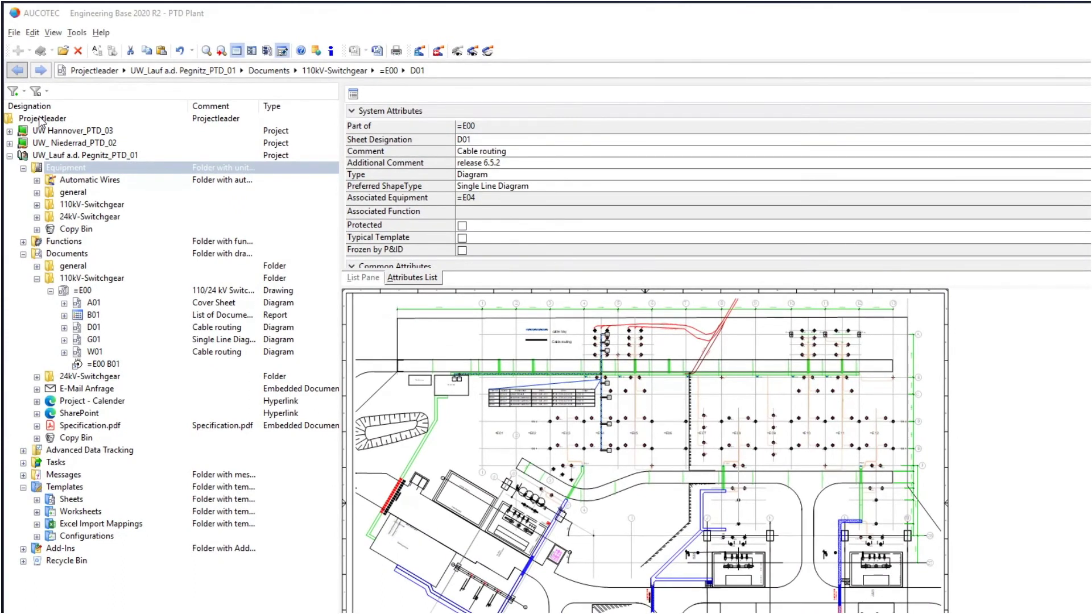
Open Workflow Assistant - Status Overview from the Projectleader folder, showing 28%, 28% and 37% progress.
{"action": "left_click", "coordinate": [40, 119]}
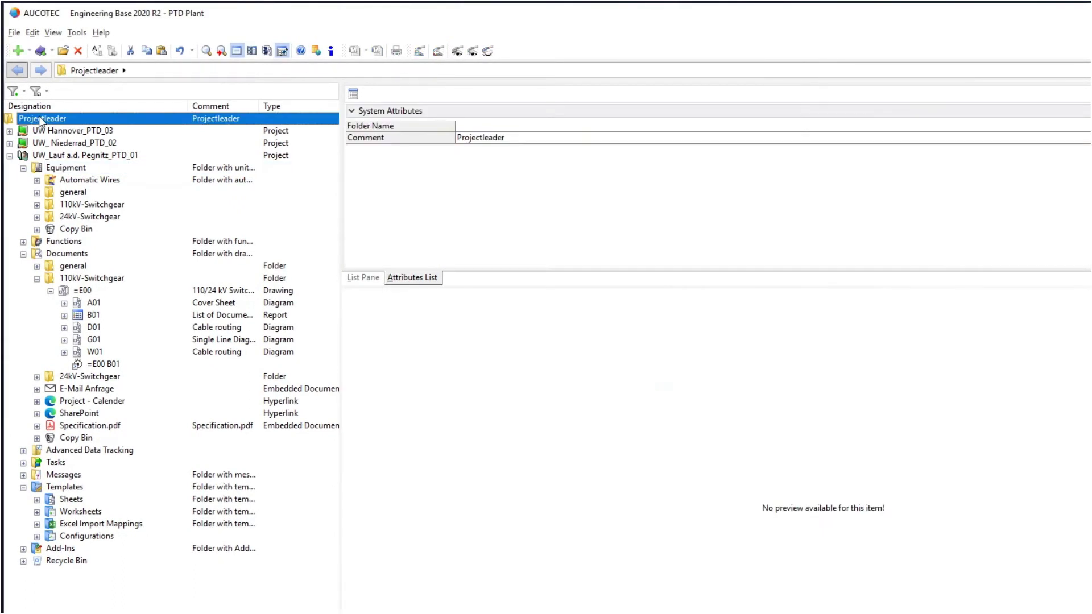
{"action": "right_click", "coordinate": [40, 122]}
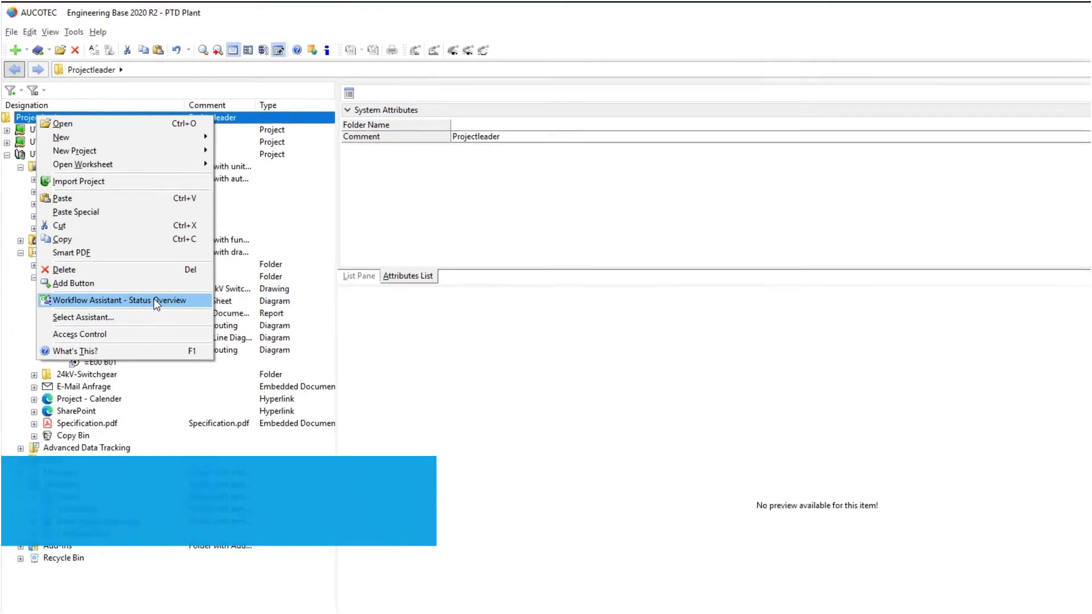
{"action": "left_click", "coordinate": [156, 301]}
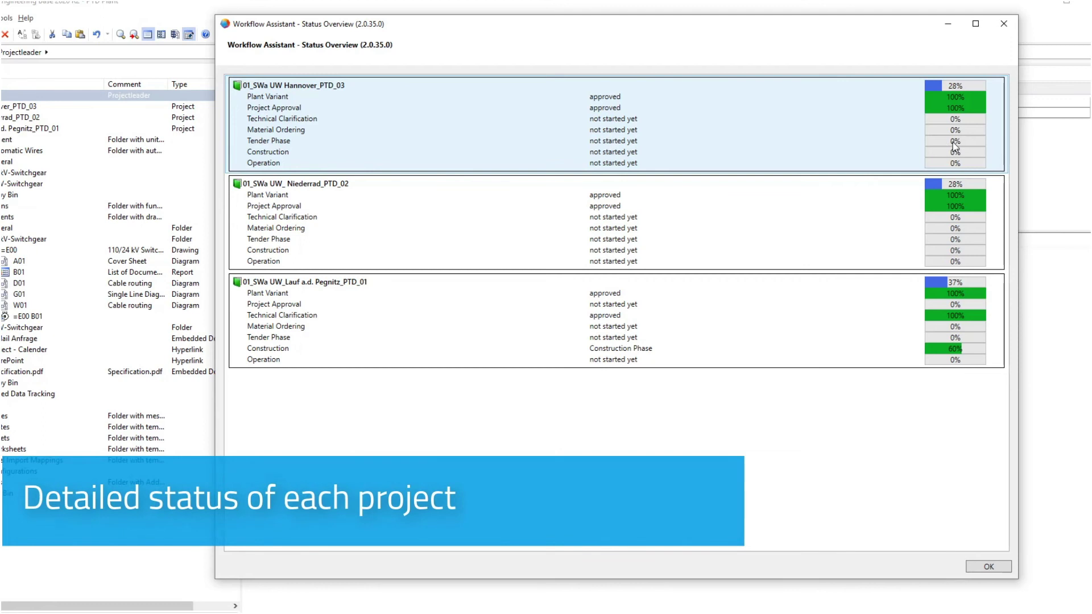
Highlight the Niederrad project's status, then confirm the overview with OK.
{"action": "left_click", "coordinate": [953, 186]}
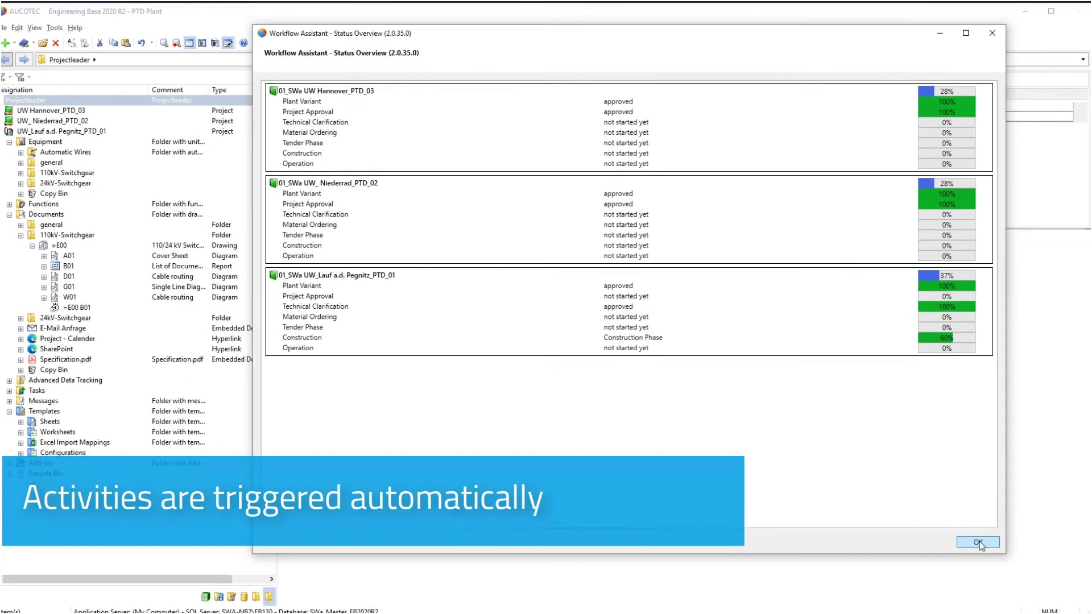
{"action": "left_click", "coordinate": [978, 538]}
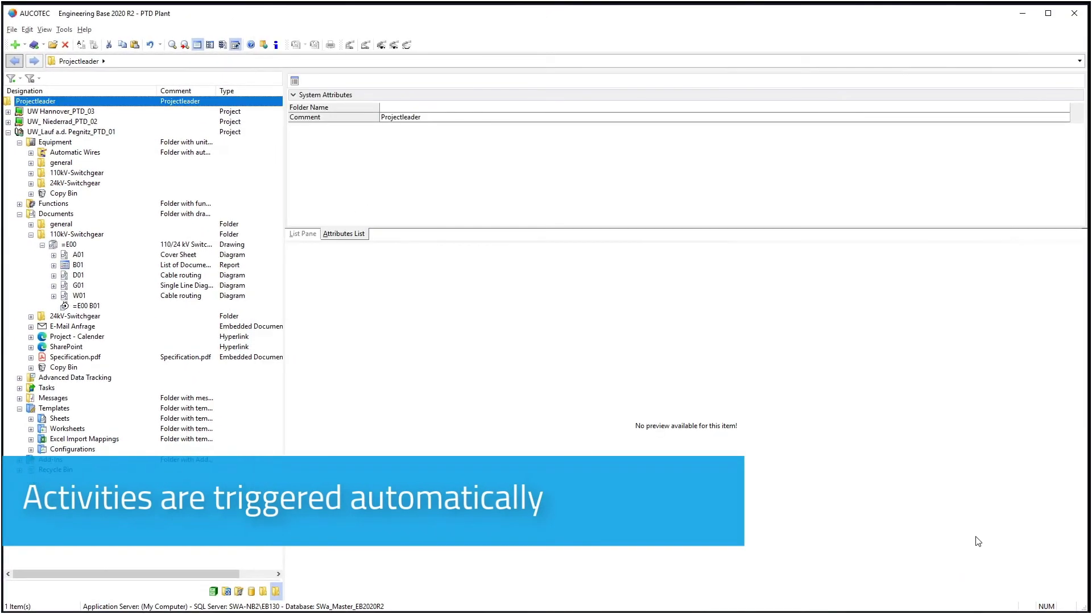